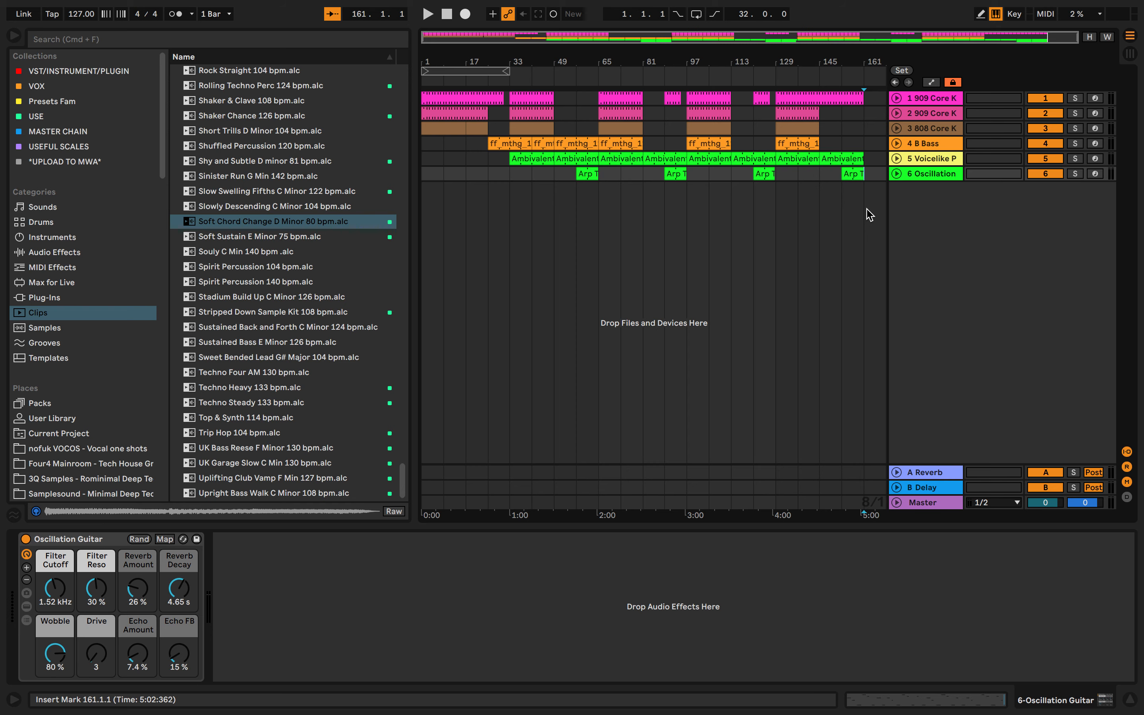
Unfold all six tracks in the arrangement to show their clip contents and mixer settings
scroll(868, 209, "up", 8)
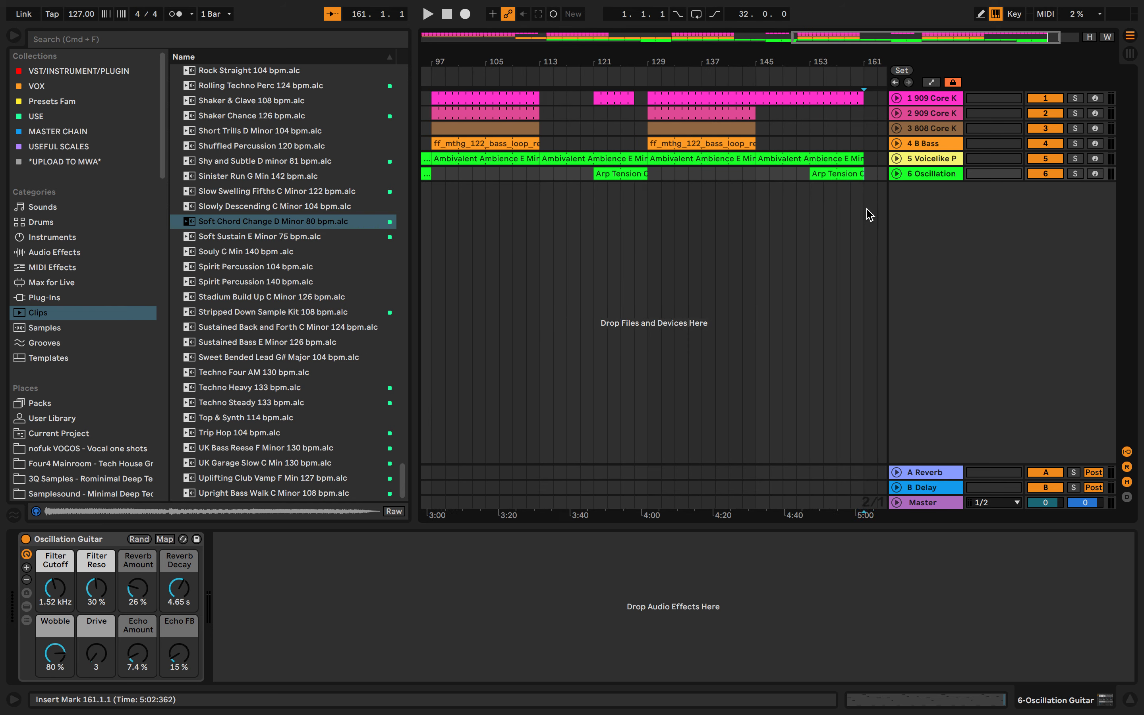
scroll(851, 234, "down", 10)
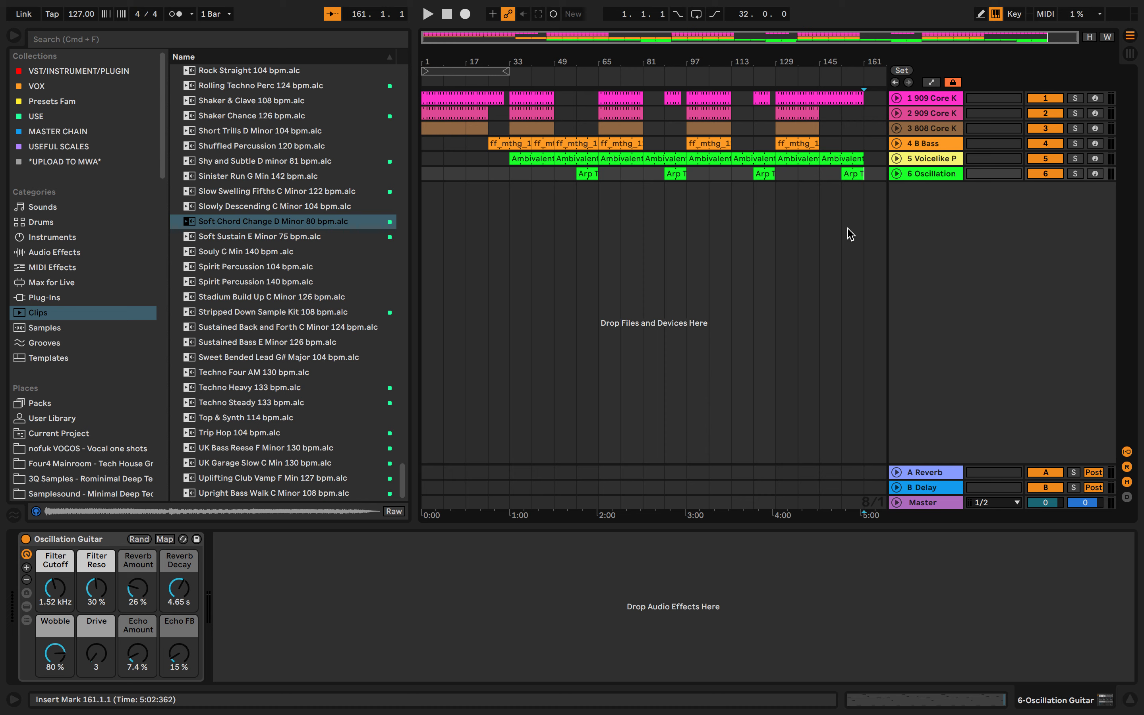
left_click(897, 174)
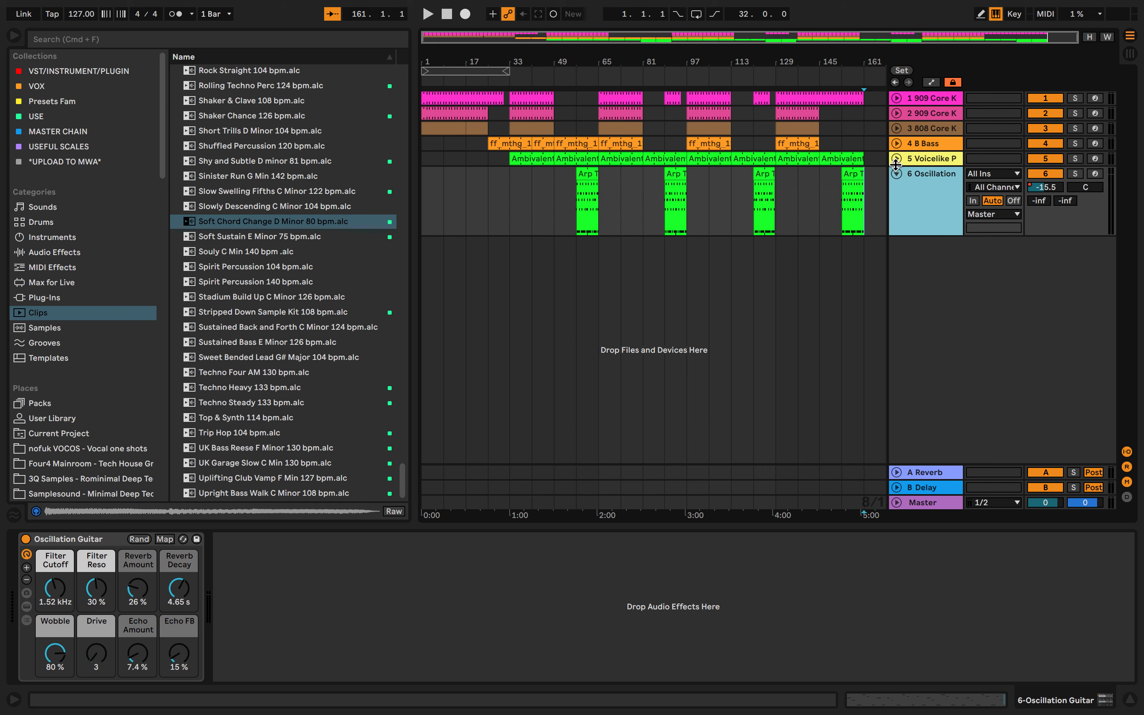
left_click(897, 158)
left_click(897, 143)
left_click(897, 128)
left_click(897, 113)
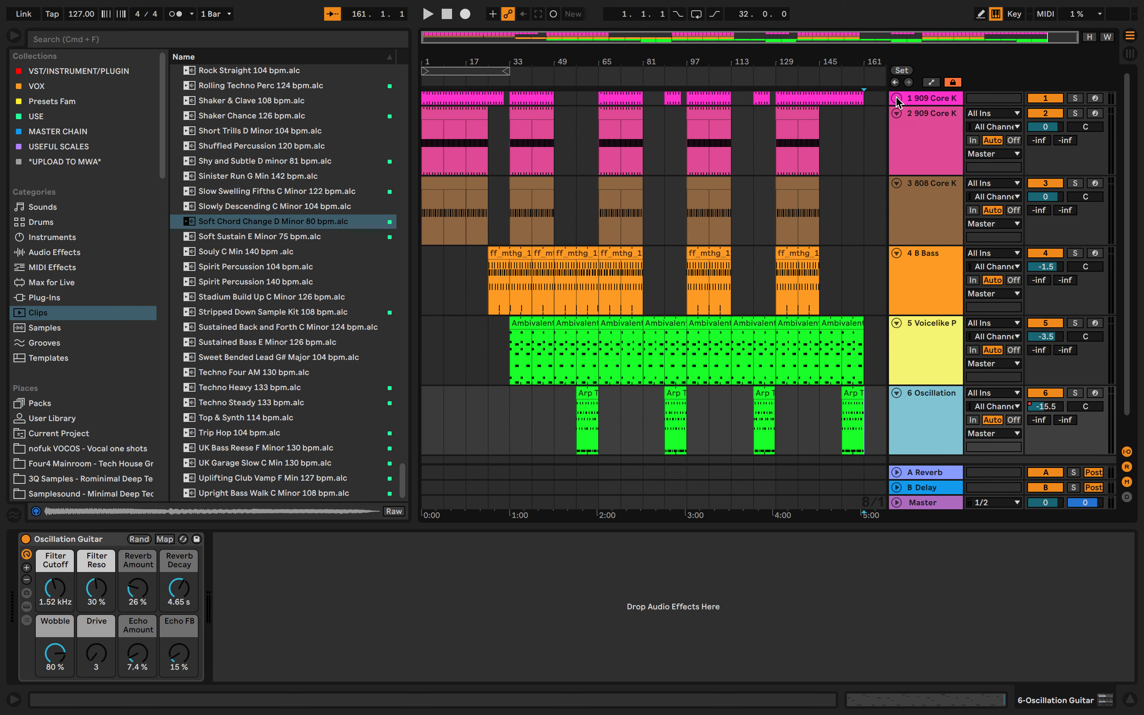
left_click(897, 98)
Fold all six arrangement tracks back to their minimum height
left_click(897, 97)
left_click(897, 114)
left_click(897, 128)
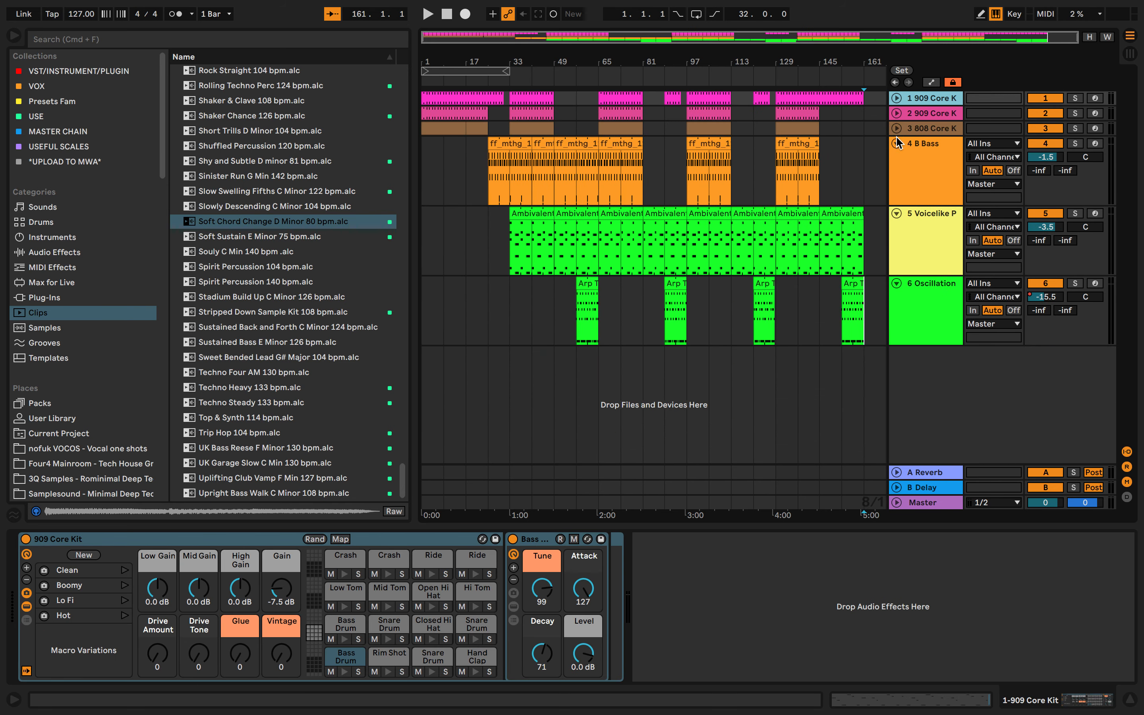
left_click(897, 143)
left_click(897, 158)
left_click(897, 174)
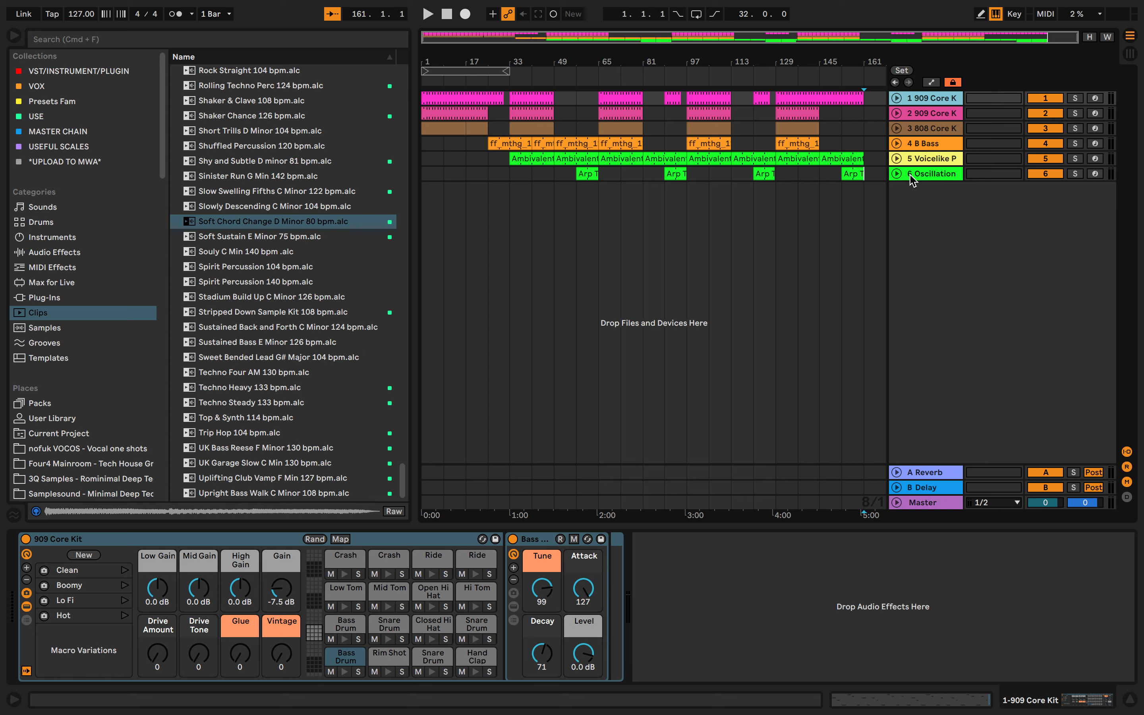
Unfold and solo the Oscillation Guitar track, and briefly play its last clip from bar 153
left_click(897, 174)
left_click(1075, 174)
left_click(848, 207)
key("space")
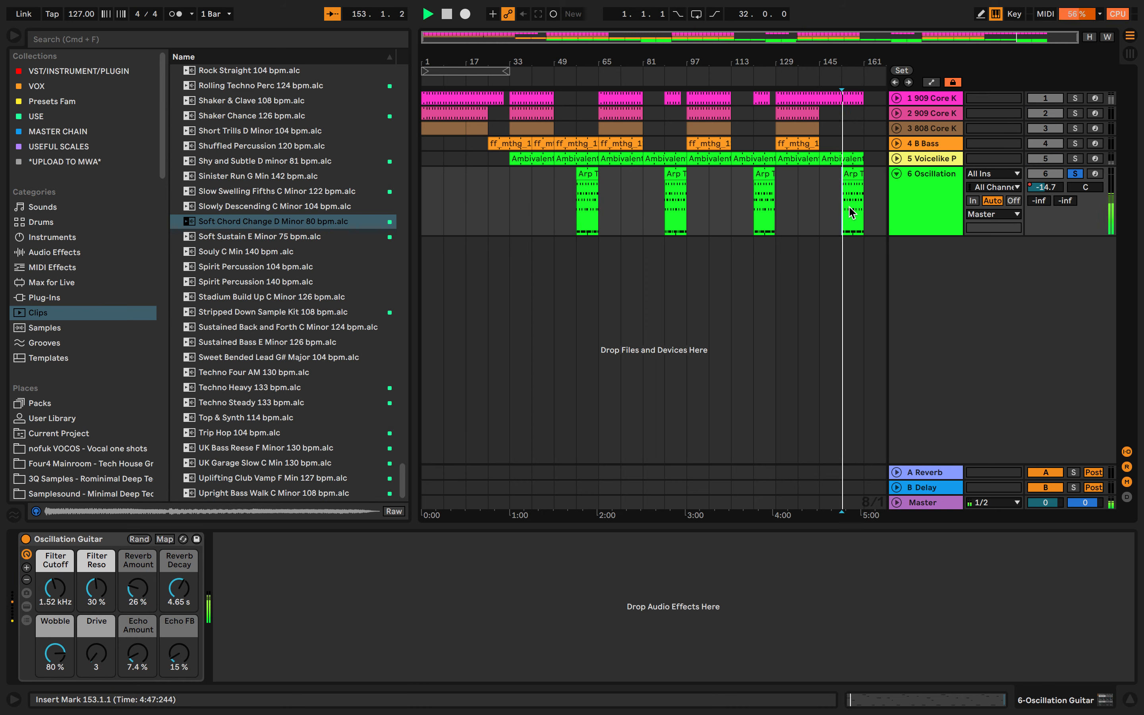
key("space")
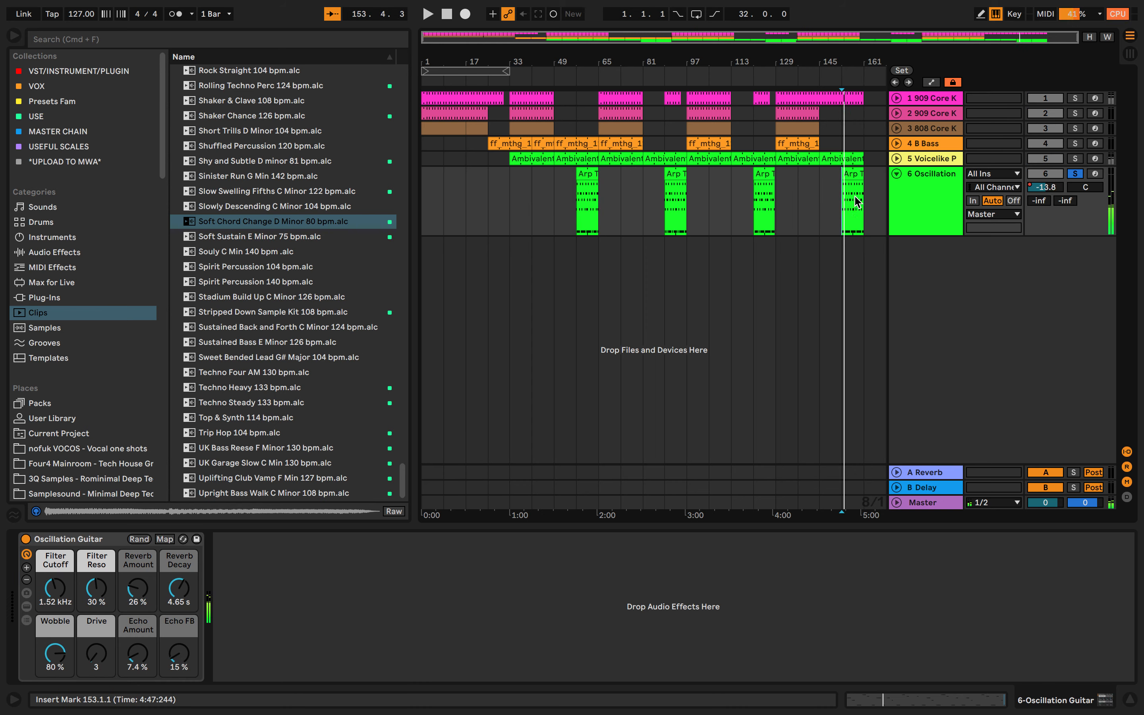
Briefly play the soloed Oscillation Guitar track from bar 155, inside its last Arp Tension clip
scroll(854, 193, "up", 5)
scroll(854, 193, "right", 4)
left_click(747, 211)
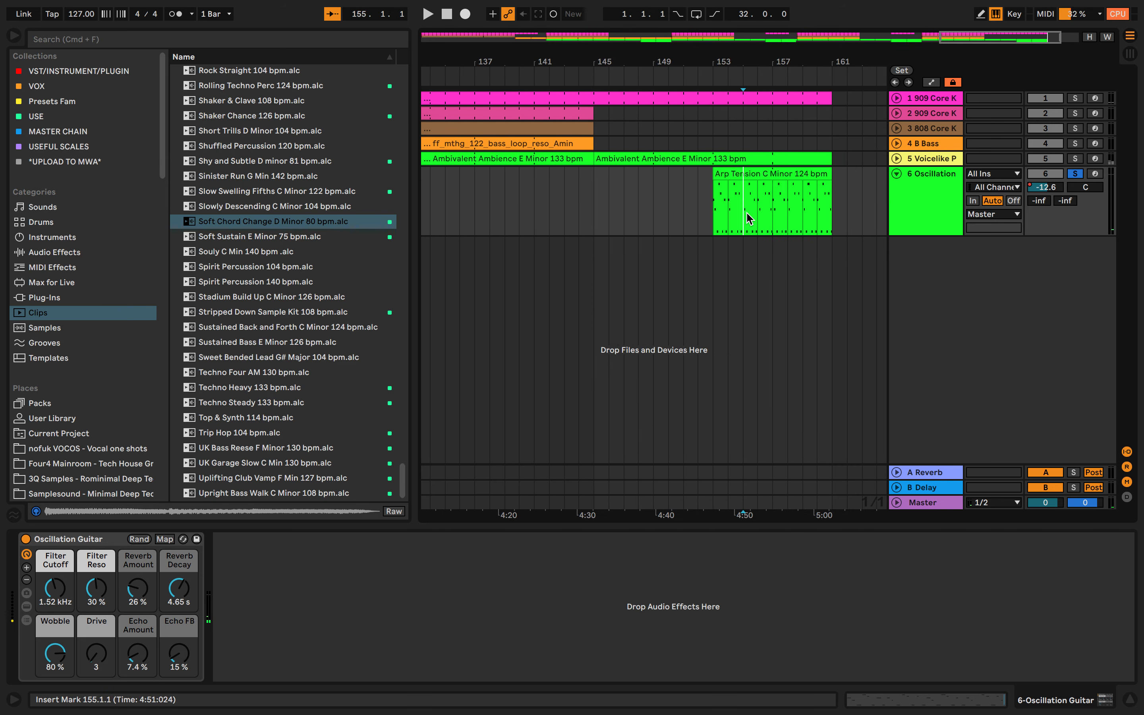
key("space")
key("space")
Unfold the Voicelike track, select the last Arp Tension clip on the Oscillation Guitar track, and place the insert marker at bar 161
left_click(896, 159)
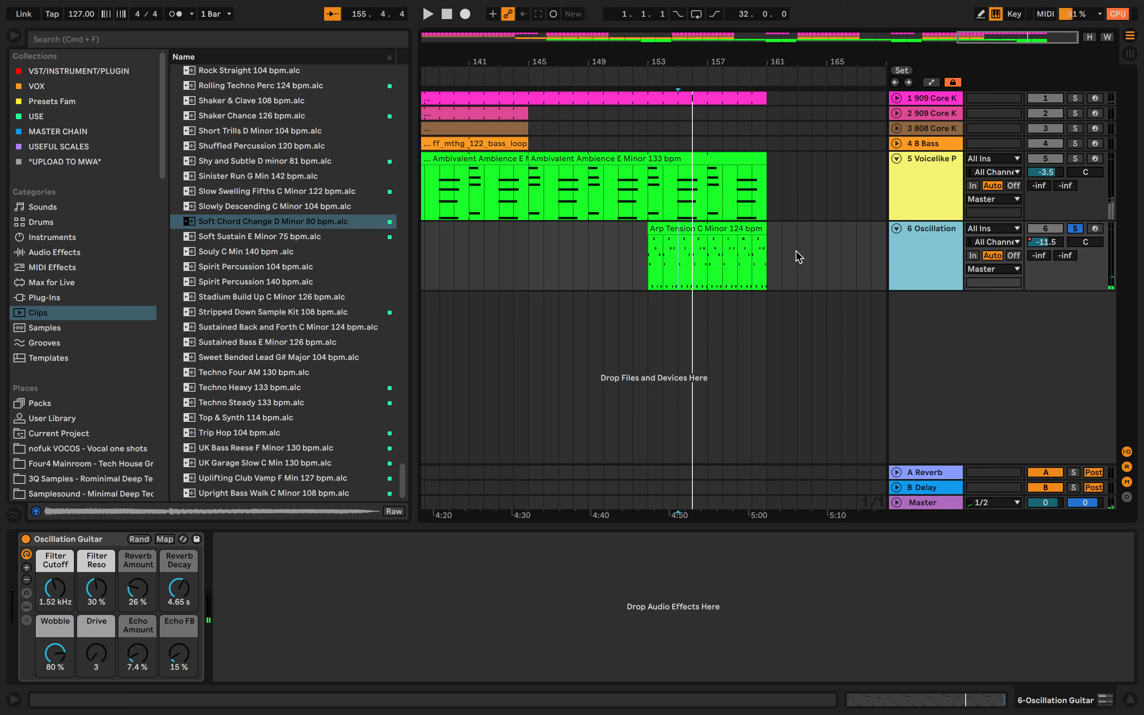
left_click(733, 230)
key("minus")
key("minus")
key("minus")
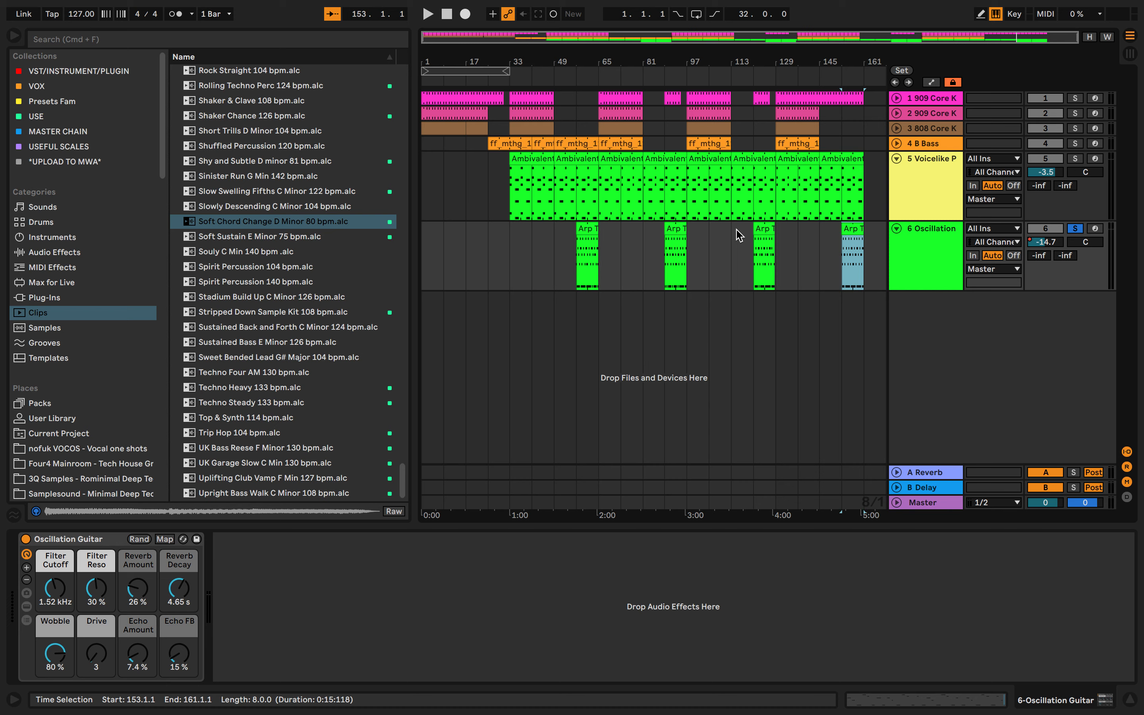
left_click(862, 269)
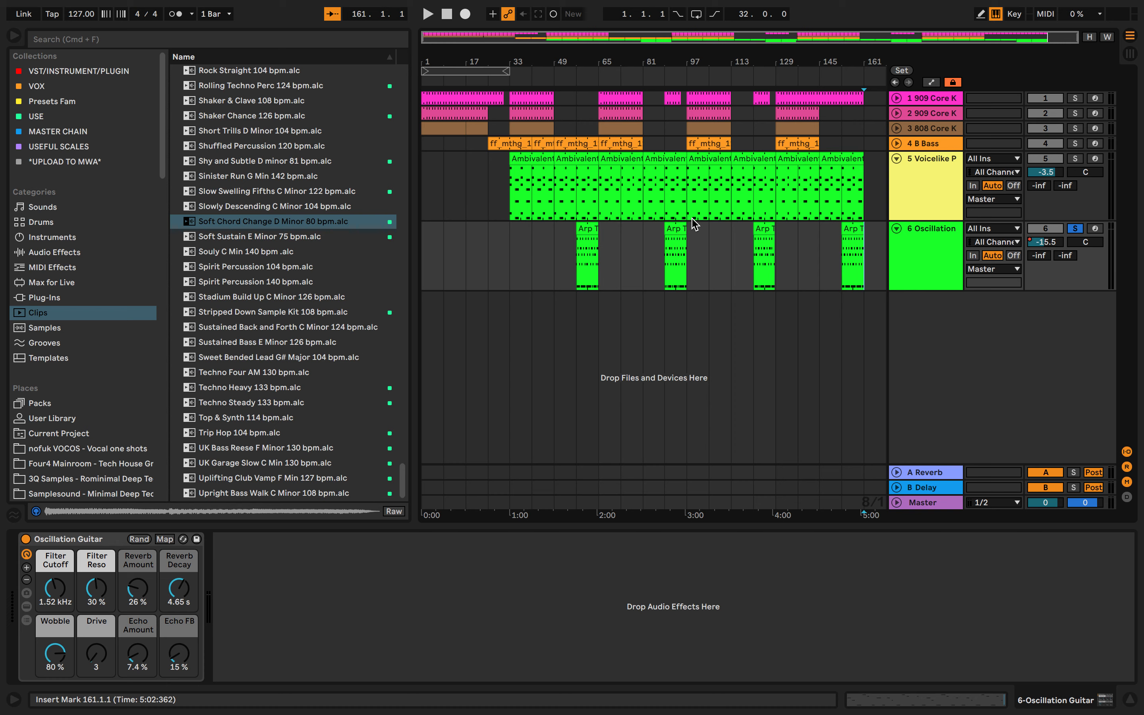
Place the insert marker at bar 121, at the start of the third Arp Tension clip on the Oscillation Guitar track
left_click(709, 249)
left_click_drag(707, 244, 746, 241)
left_click(745, 241)
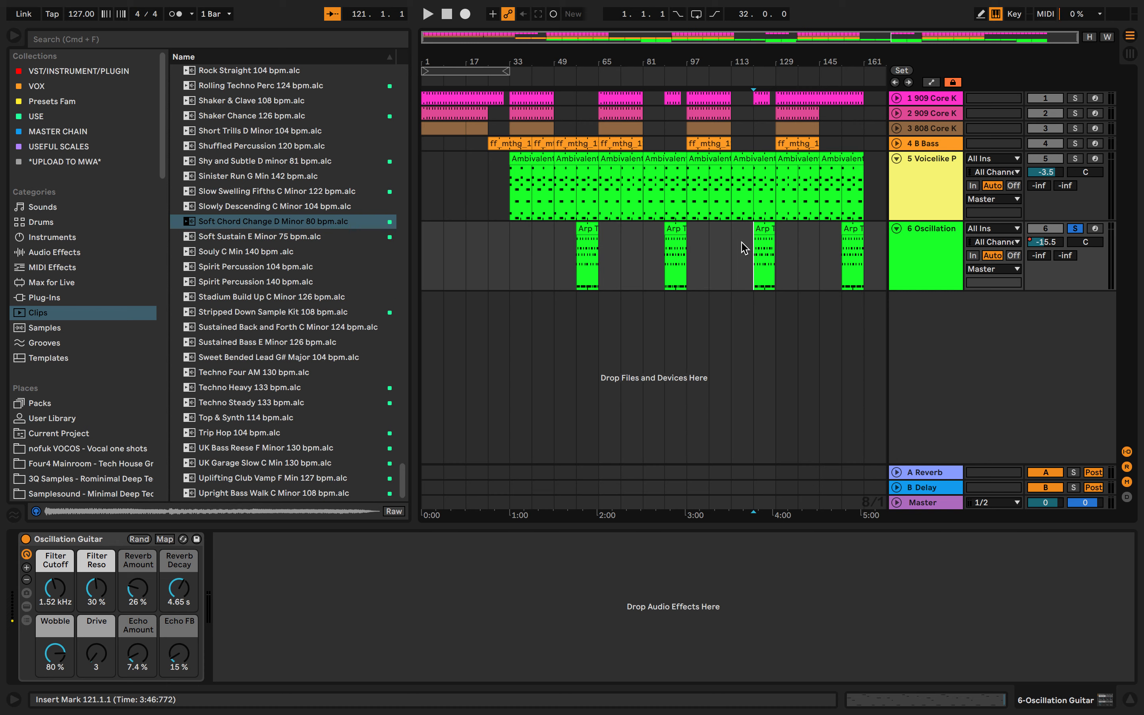